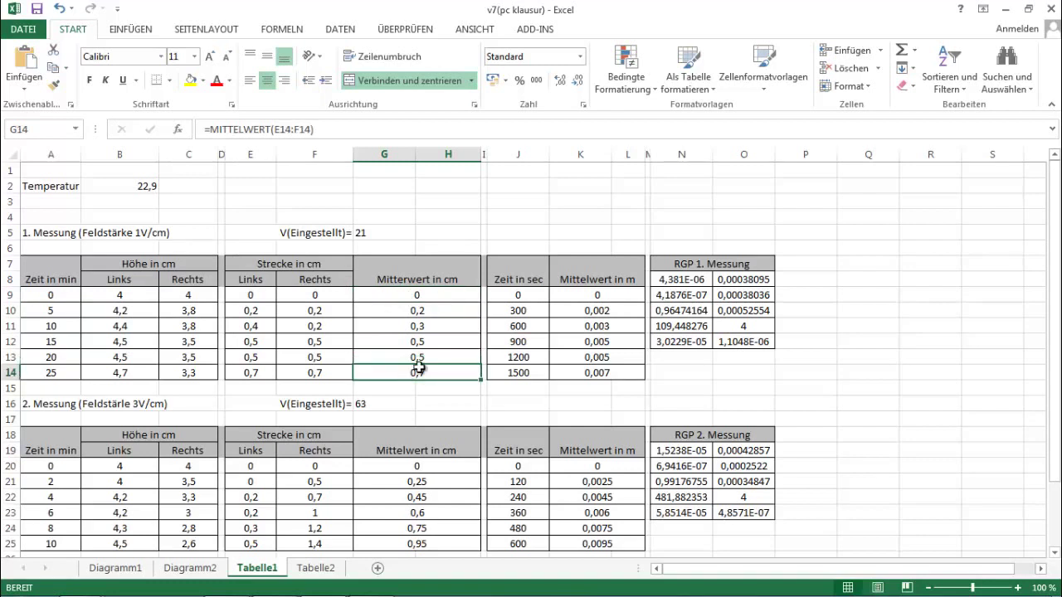
Step: Examine the formula in K10 that converts the first measurement's mean distance to metres
key("Up")
key("Up")
key("Up")
key("Up")
key("Right")
key("Right")
key("Right")
key("Right")
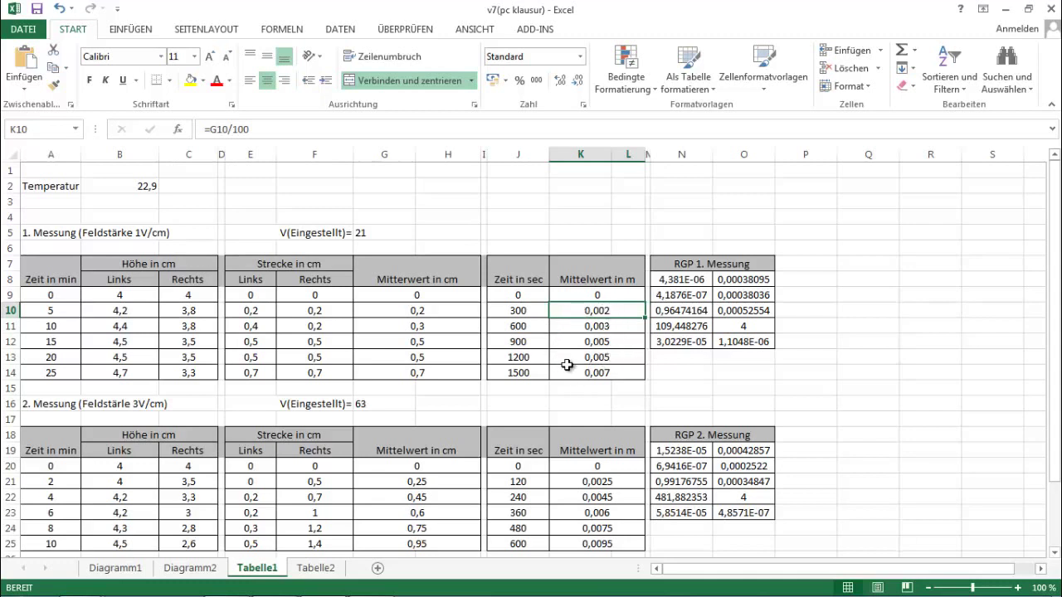
Step: View the distance-time charts for field strengths 1V/cm and 3V/cm on sheets Diagramm1 and Diagramm2
key("ctrl+Page_Up")
key("ctrl+Page_Up")
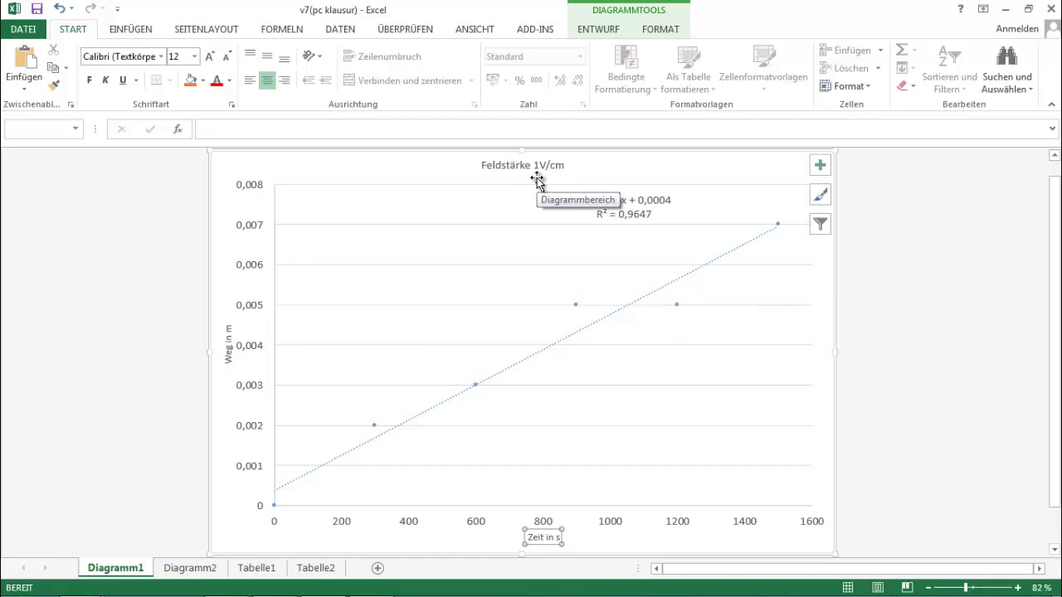
left_click(190, 569)
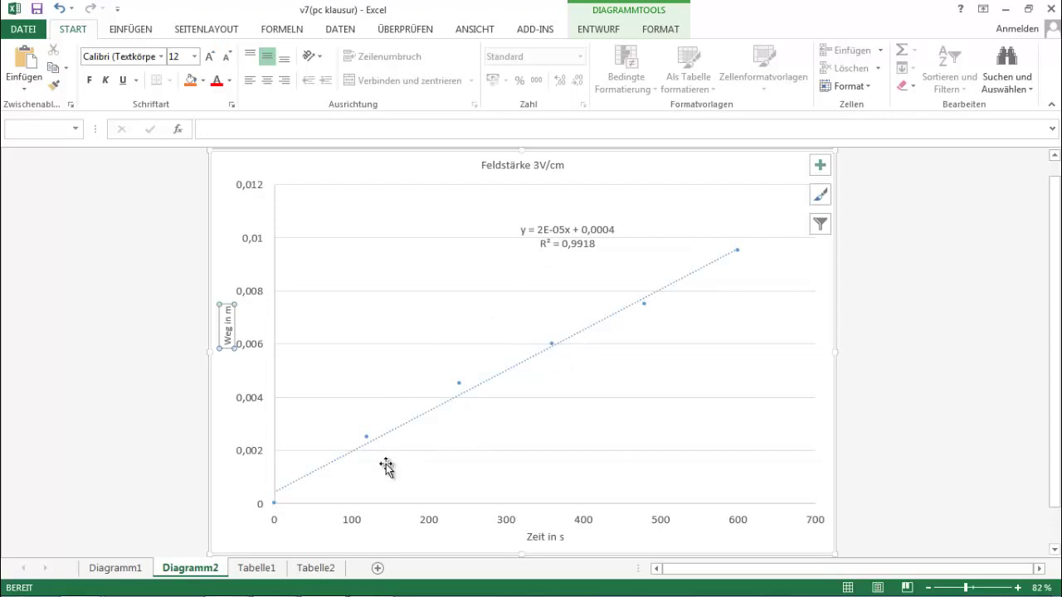
Step: Return to sheet Tabelle1 and examine the formula for u of the first measurement in G28 and its source values
key("ctrl+Page_Down")
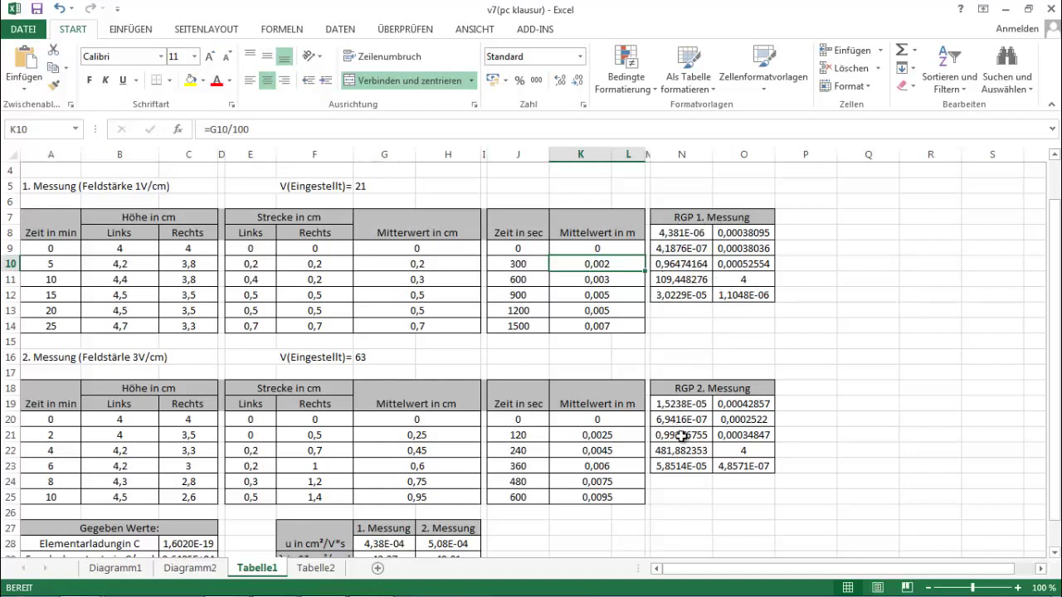
key("ctrl+z")
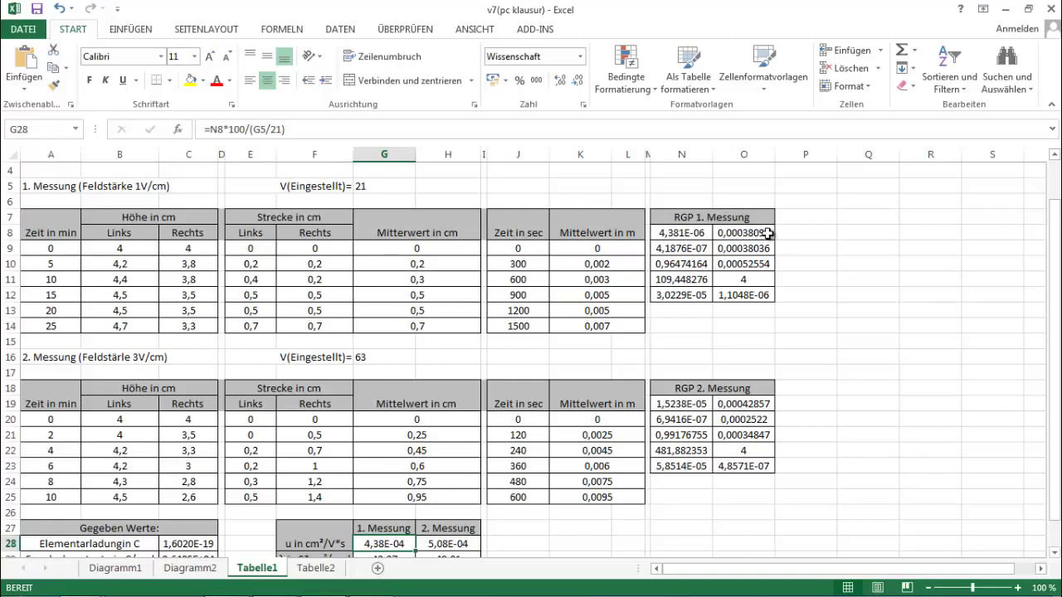
key("Down")
key("Down")
key("Down")
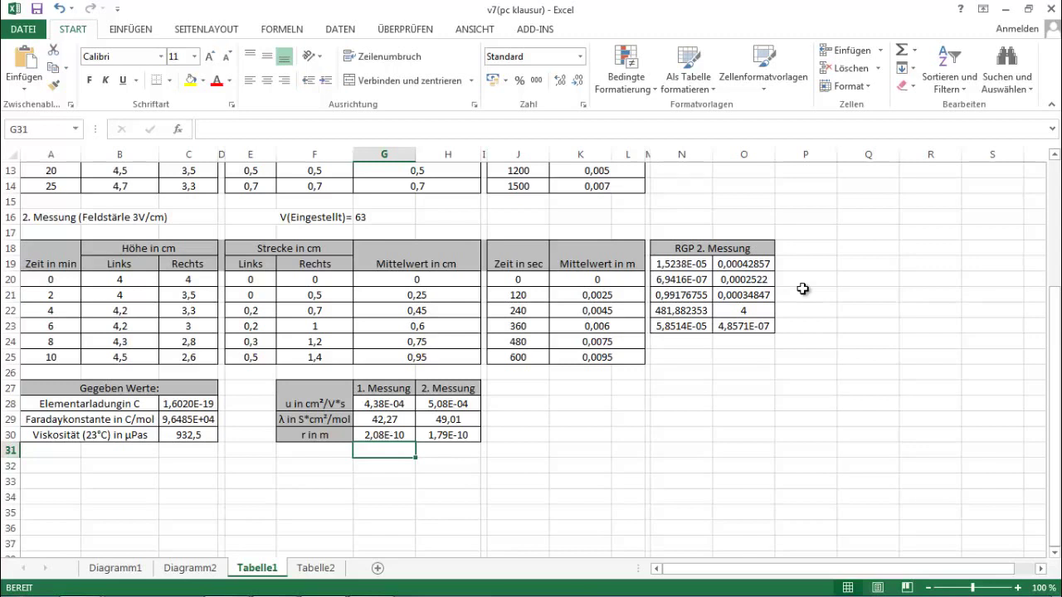
key("Up")
key("Up")
key("Up")
scroll(803, 289, "up", 2)
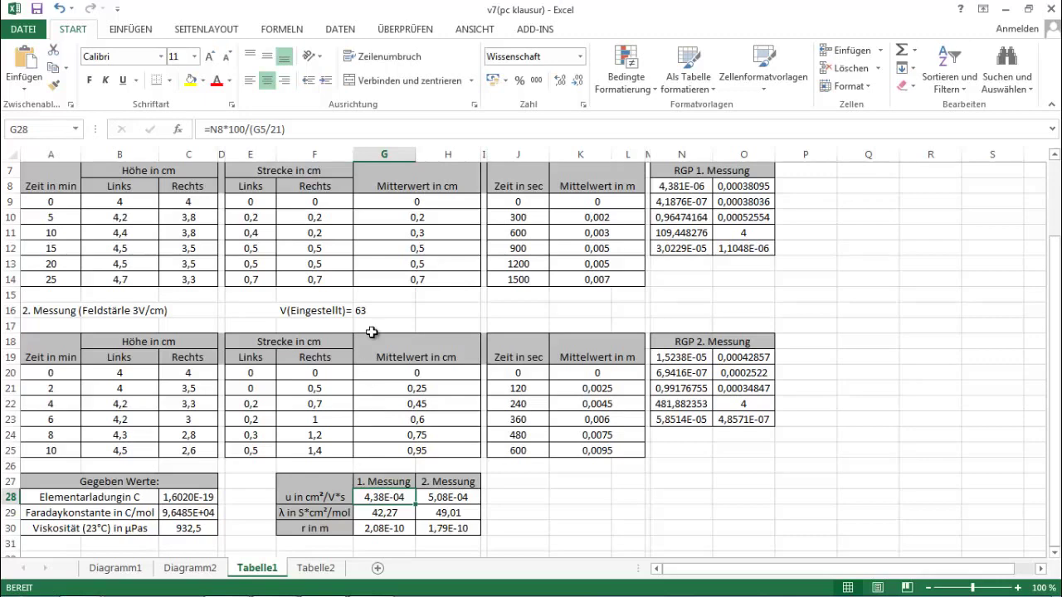
scroll(373, 332, "up", 1)
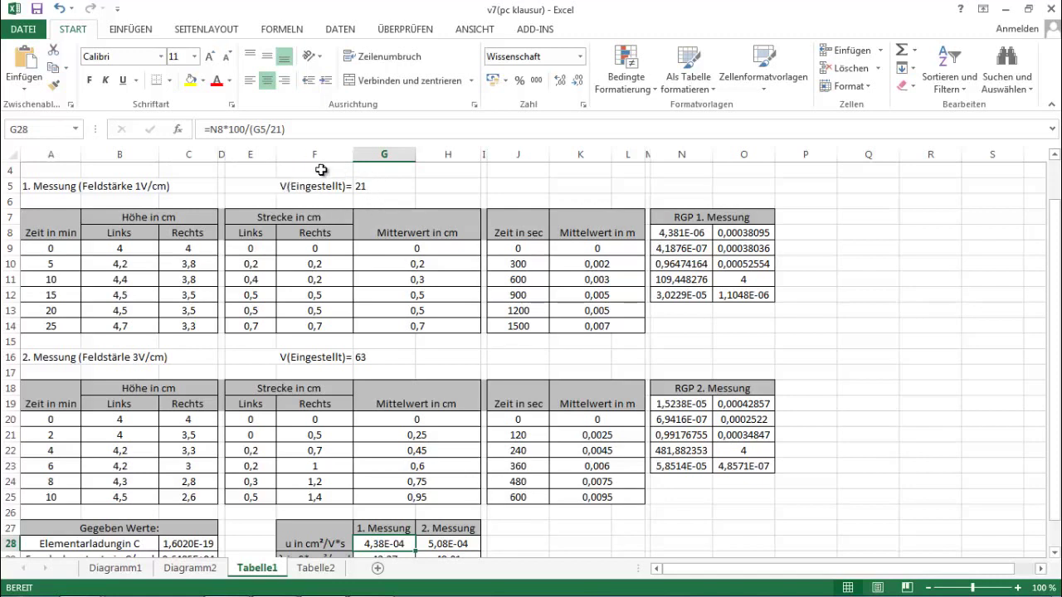
Step: Inspect the formula for u of the second measurement in H28 and the cells it references
scroll(309, 208, "down", 2)
key("Right")
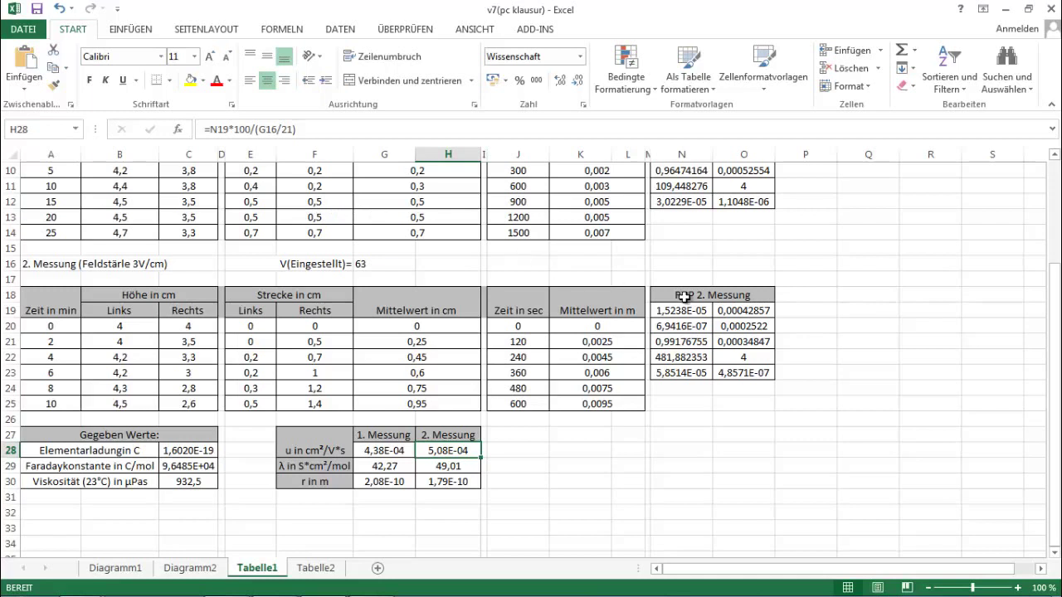
key("F2")
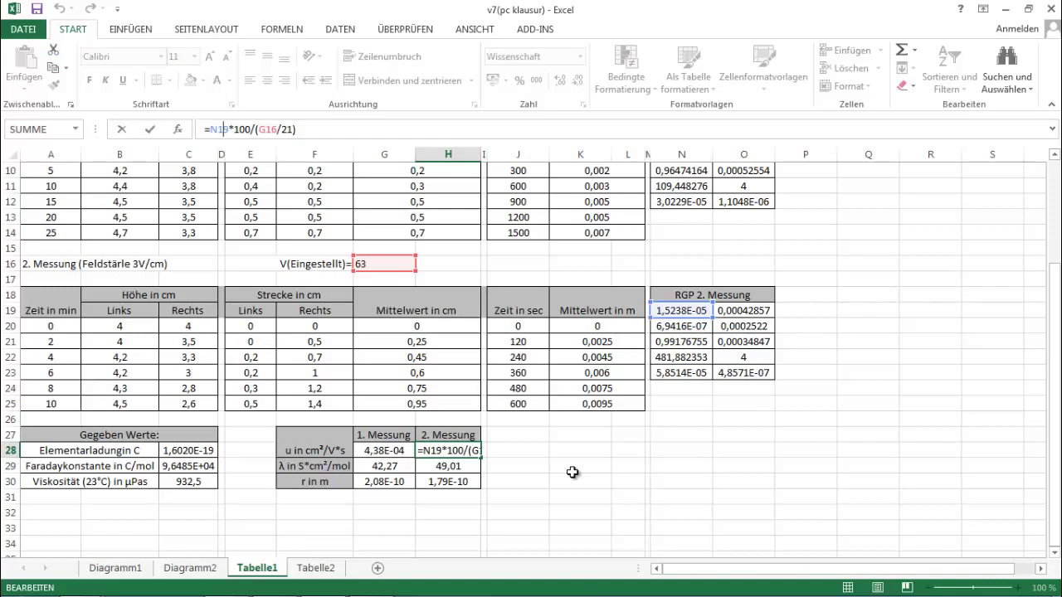
key("Return")
Step: Inspect the λ formulas of both measurements in G29 and H29, including the reference to the Faraday constant
scroll(572, 473, "down", 1)
key("Left")
key("F2")
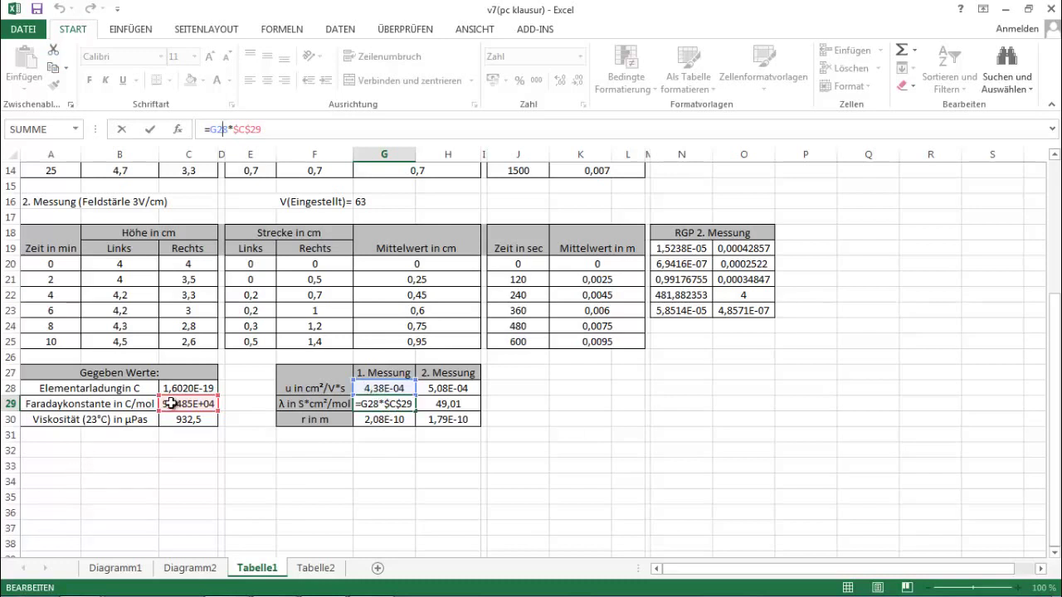
left_click(375, 438)
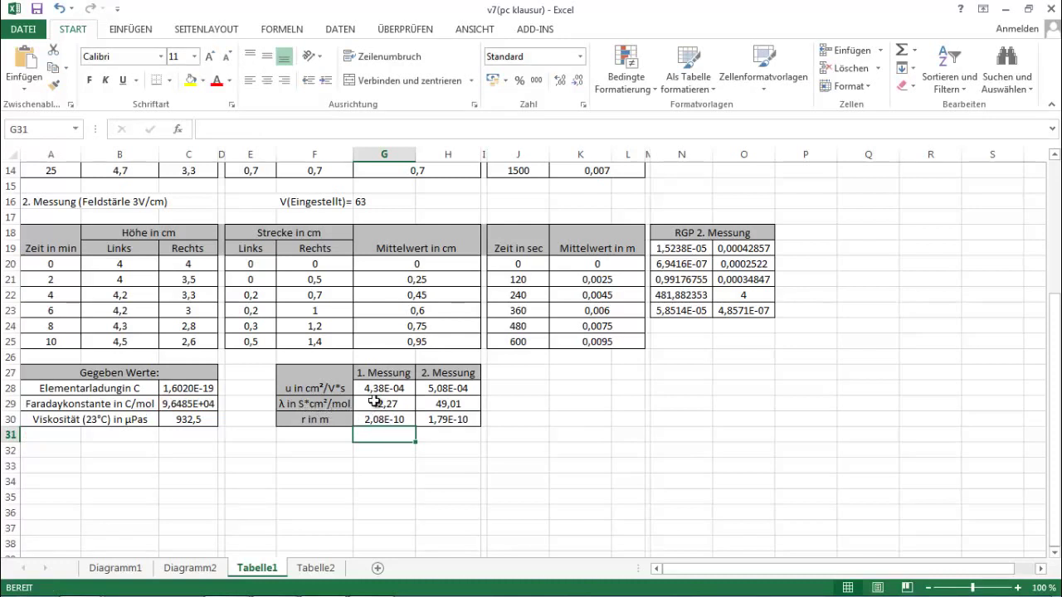
left_click(450, 404)
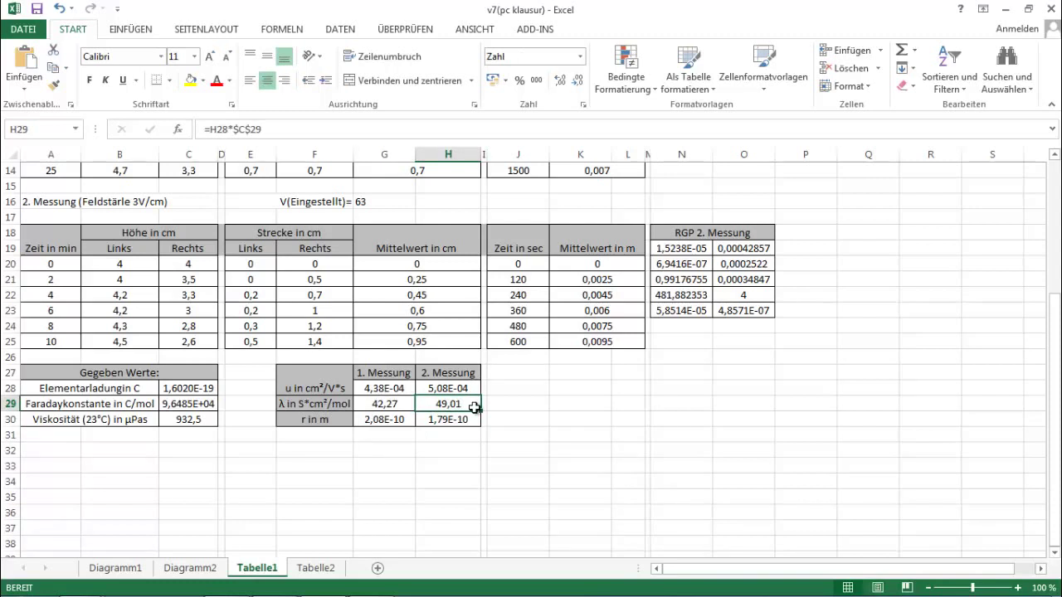
Step: Examine the radius formula of the first measurement in G30 and the given viscosity in C30
key("Down")
key("Down")
key("Left")
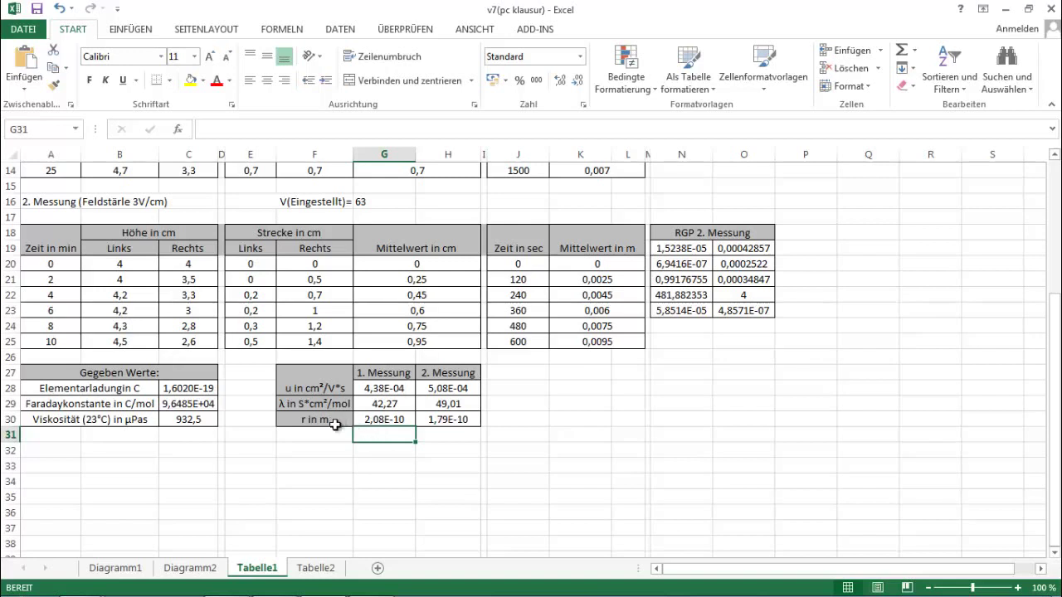
key("Up")
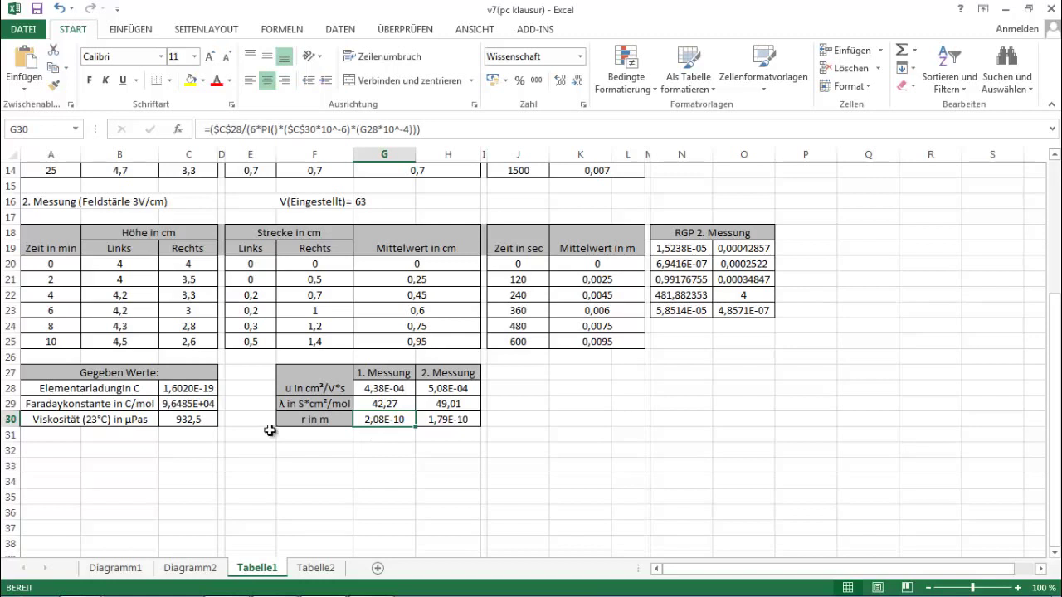
left_click(206, 420)
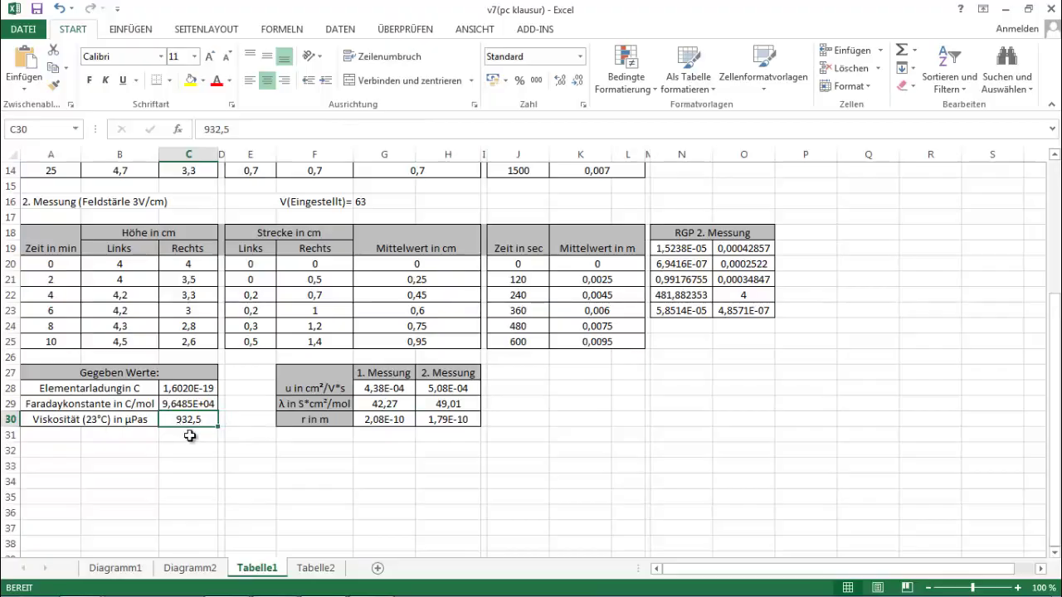